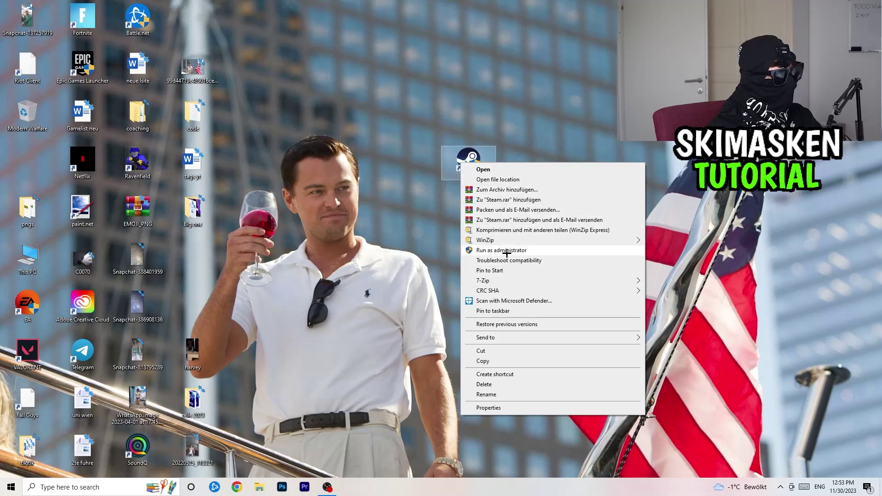
# - Shift the Steam shortcut slightly on the desktop and open its properties
pyautogui.click(406, 236)
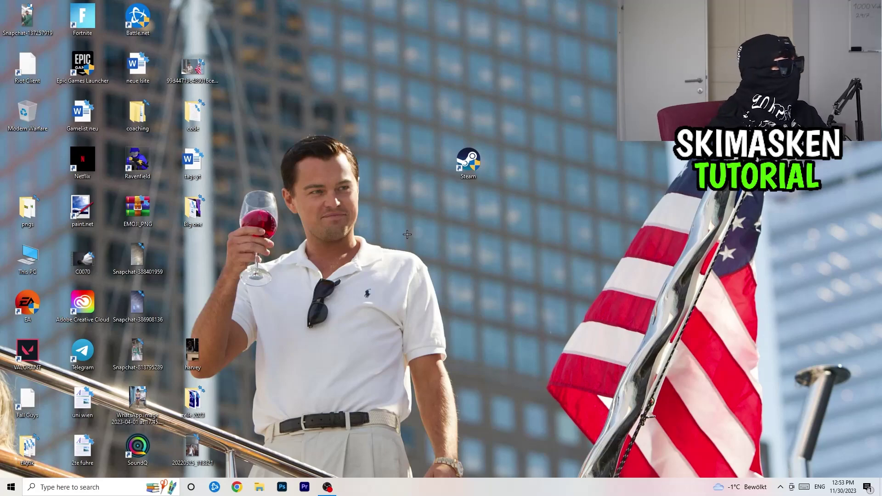
pyautogui.moveTo(488, 161); pyautogui.dragTo(433, 161)
pyautogui.rightClick(426, 160)
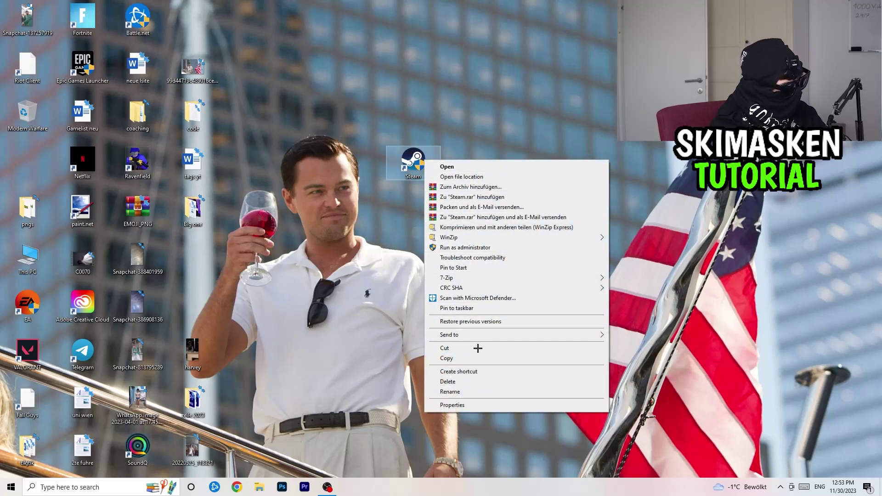
pyautogui.click(469, 404)
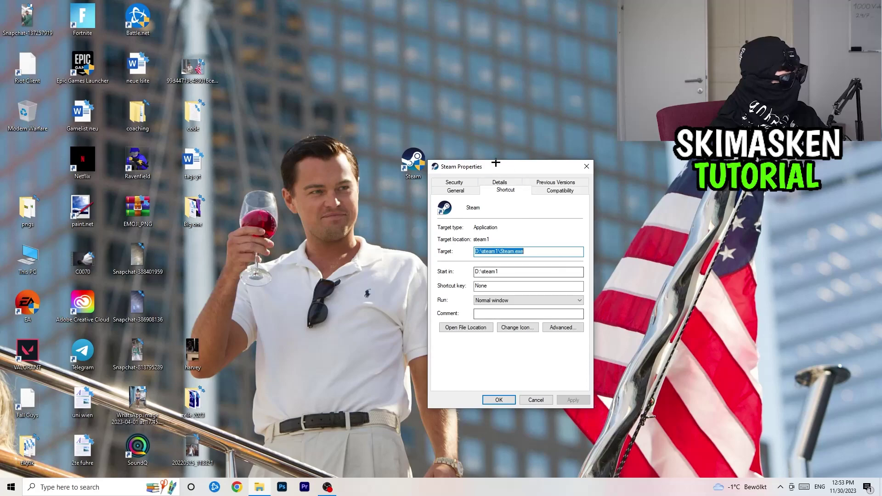
pyautogui.moveTo(498, 166); pyautogui.dragTo(343, 125)
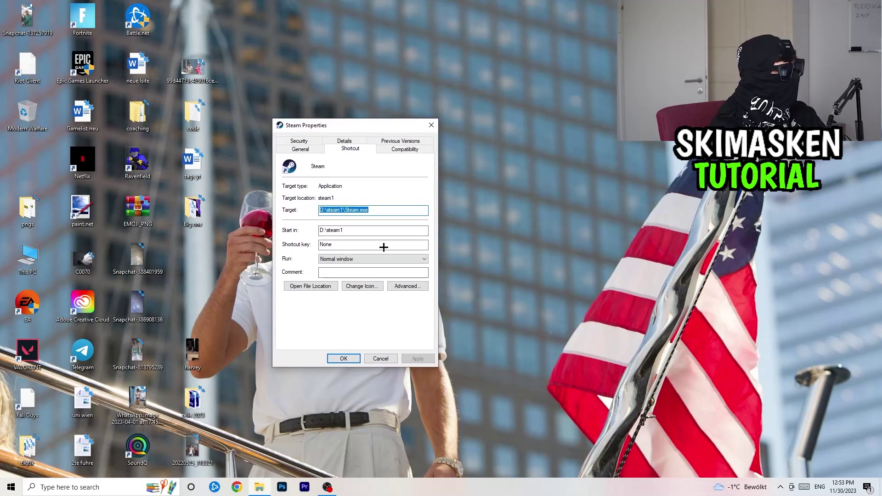
# - Review the Steam shortcut's compatibility settings and the available Windows compatibility modes, keeping Windows 8, and accept the dialog
pyautogui.click(389, 147)
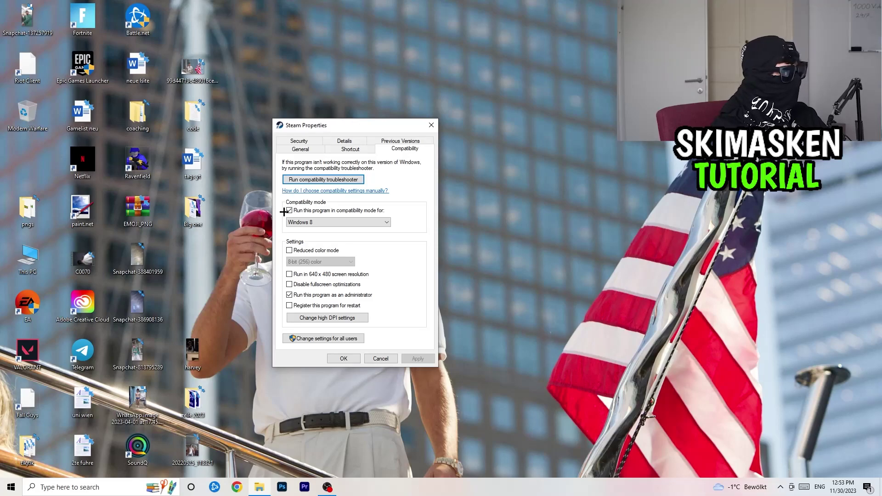
pyautogui.click(339, 222)
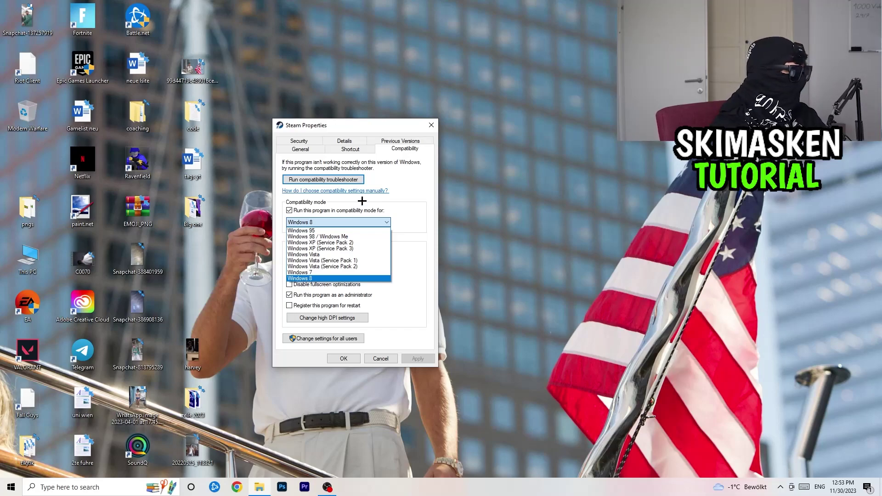
pyautogui.click(421, 213)
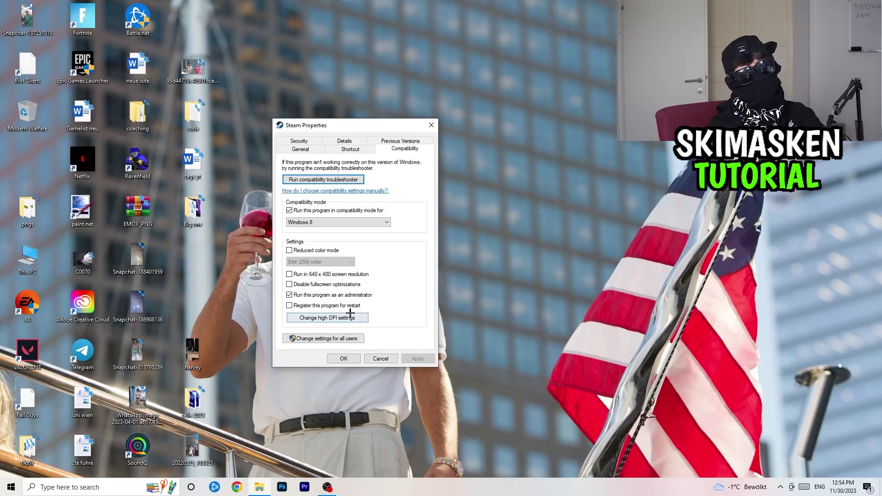
pyautogui.click(344, 359)
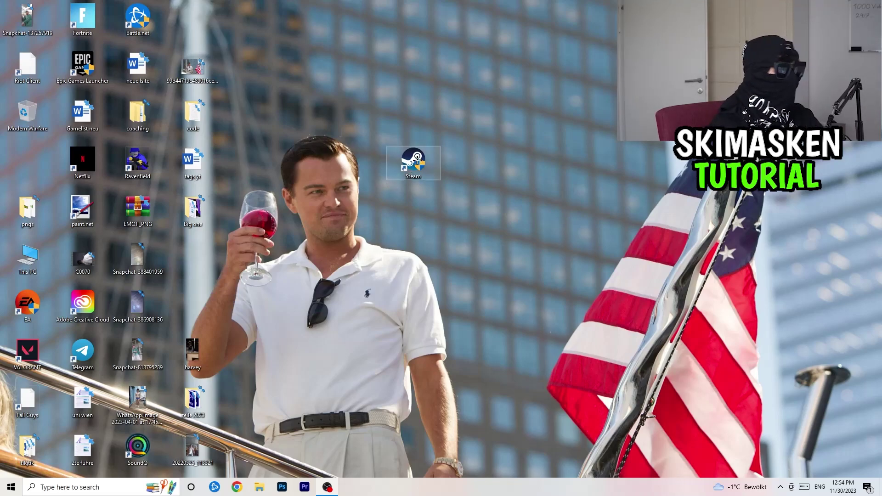
# - Recheck the compatibility settings in the Steam shortcut's properties and close them
pyautogui.rightClick(417, 158)
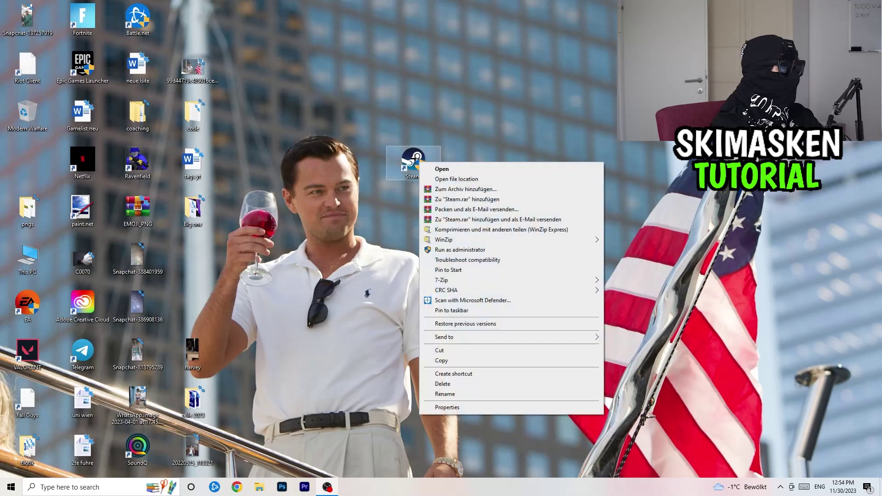
pyautogui.click(474, 407)
pyautogui.click(557, 190)
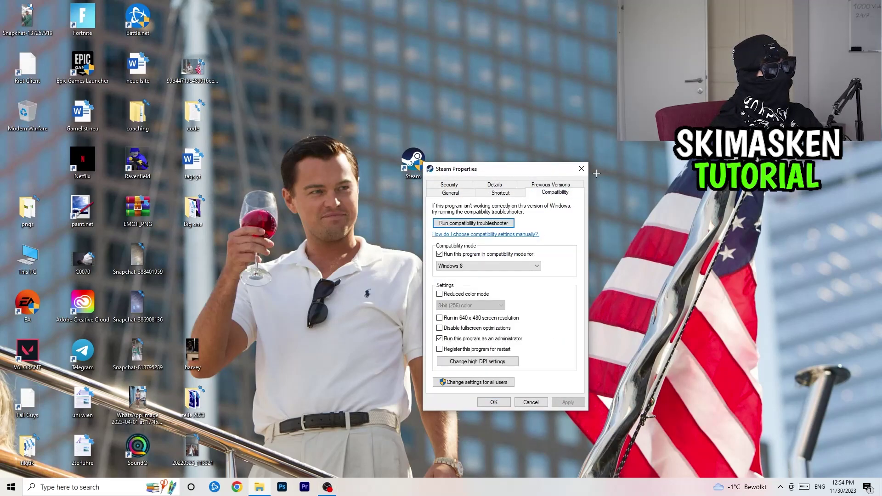
pyautogui.click(581, 170)
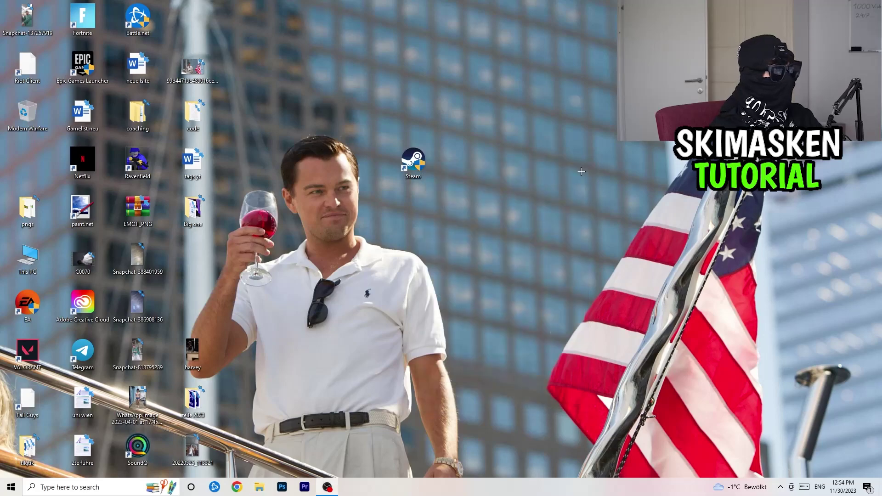
# - Launch Task Manager, maximize it and review which programs are enabled at startup
pyautogui.rightClick(403, 488)
pyautogui.click(403, 488)
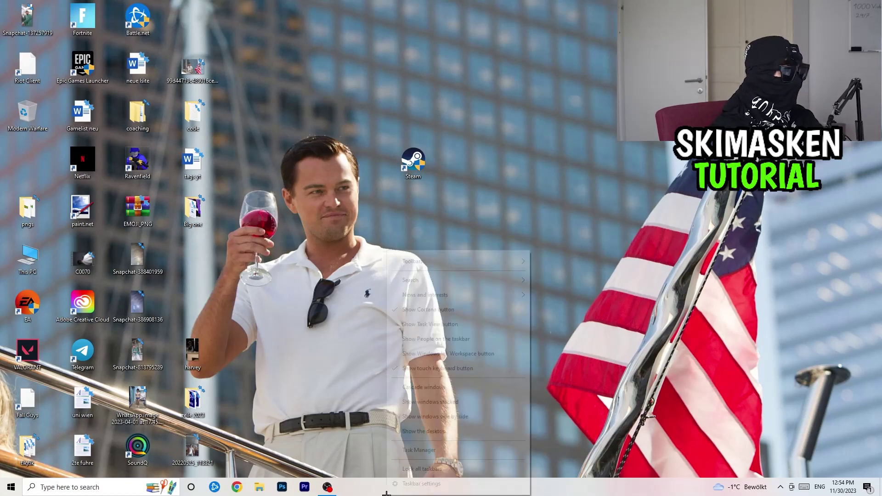
pyautogui.rightClick(397, 488)
pyautogui.click(428, 449)
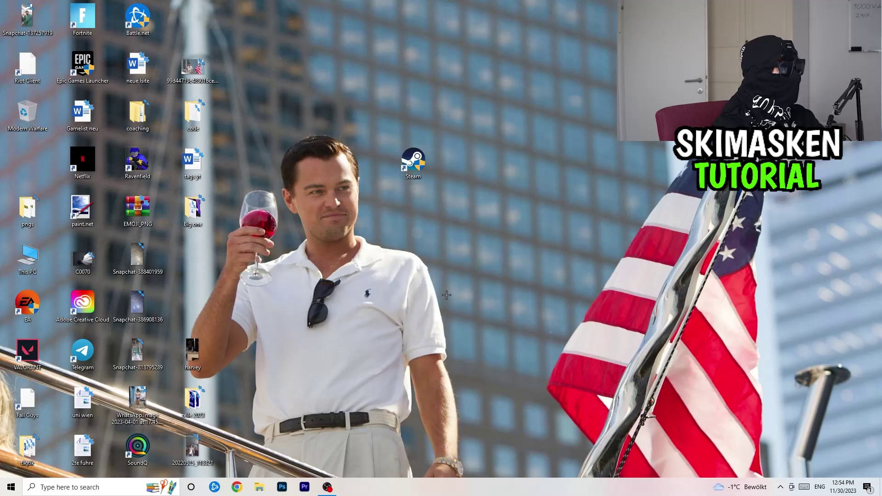
pyautogui.doubleClick(513, 22)
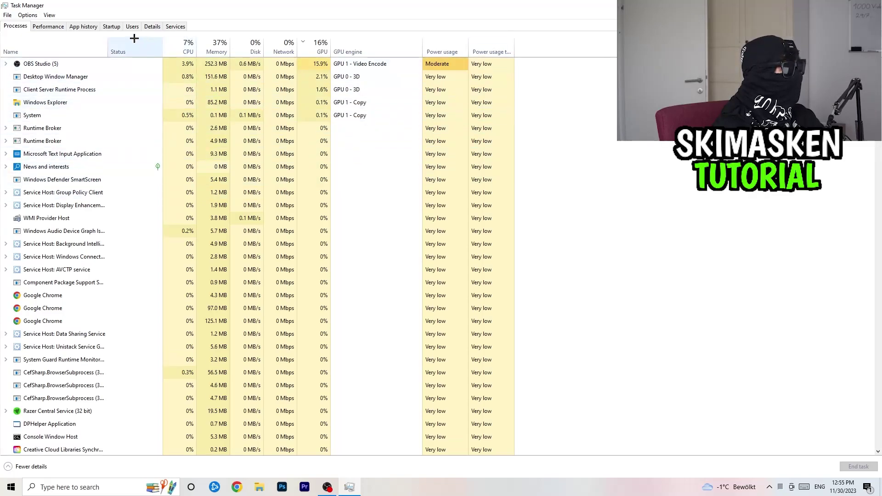
pyautogui.click(111, 27)
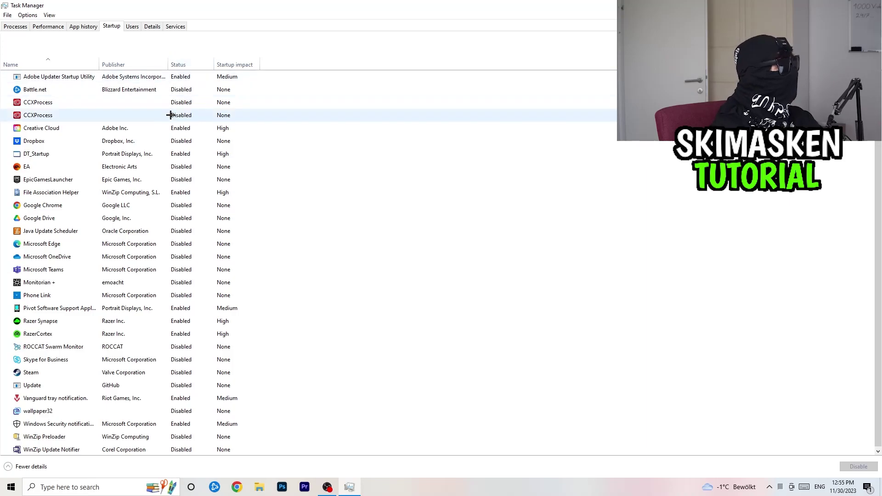
# - Examine the priority levels available for a chrome.exe process in Task Manager's process details, and close Task Manager
pyautogui.click(153, 26)
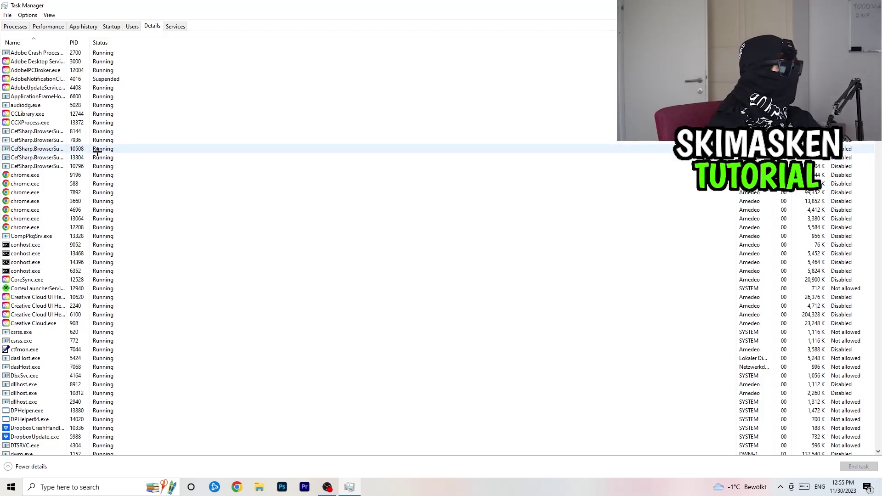
pyautogui.rightClick(37, 213)
pyautogui.rightClick(35, 212)
pyautogui.moveTo(66, 249)
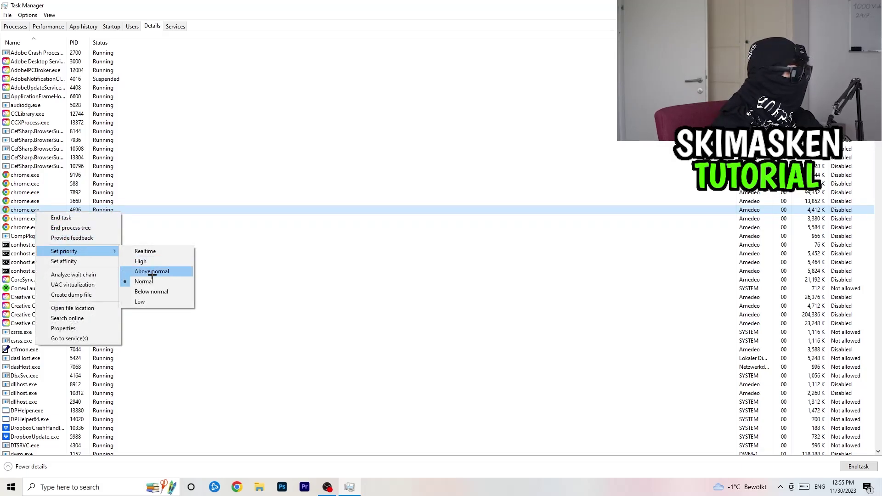
pyautogui.click(446, 3)
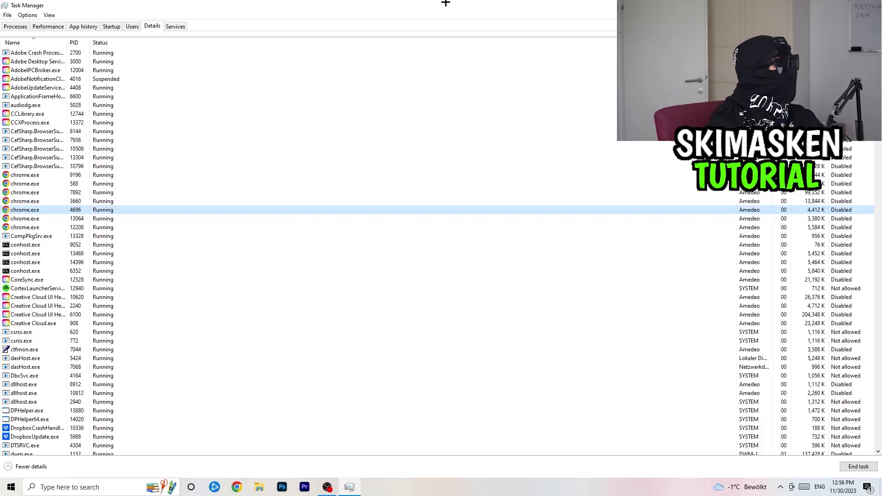
pyautogui.hotkey('alt', 'F4')
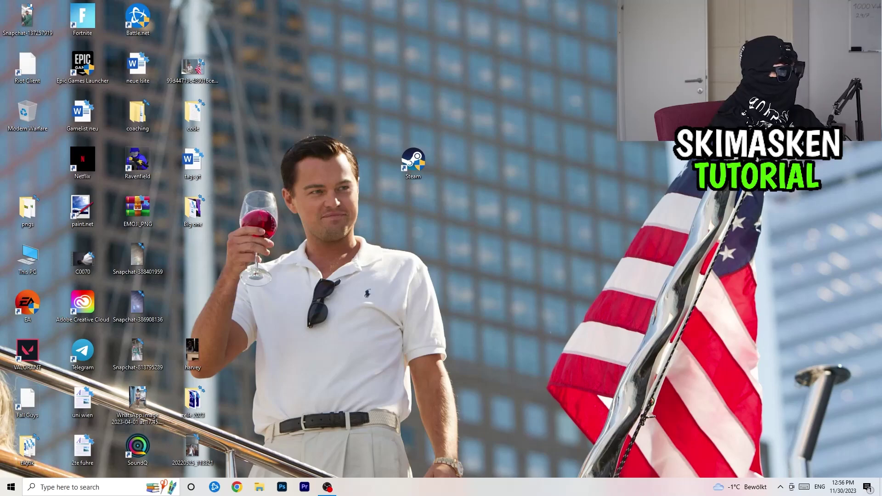
# - Open the Gaming section of Windows Settings and check the Game Bar options
pyautogui.rightClick(442, 487)
pyautogui.click(11, 487)
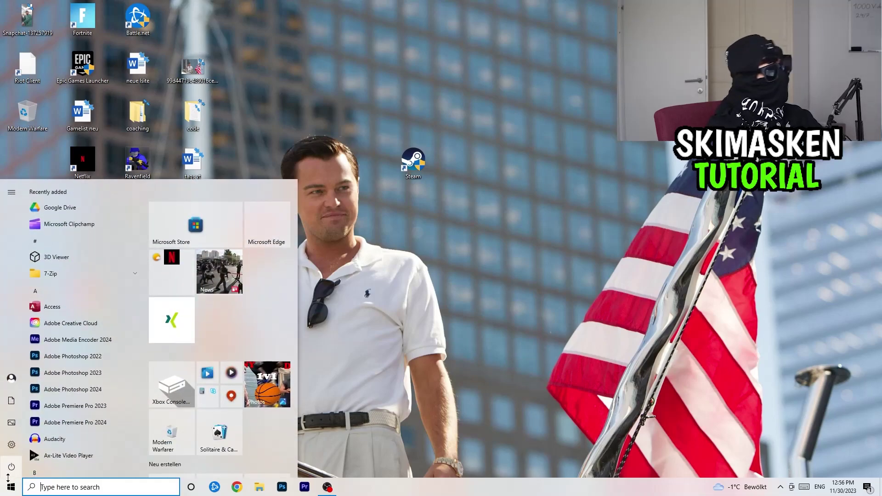
pyautogui.click(17, 443)
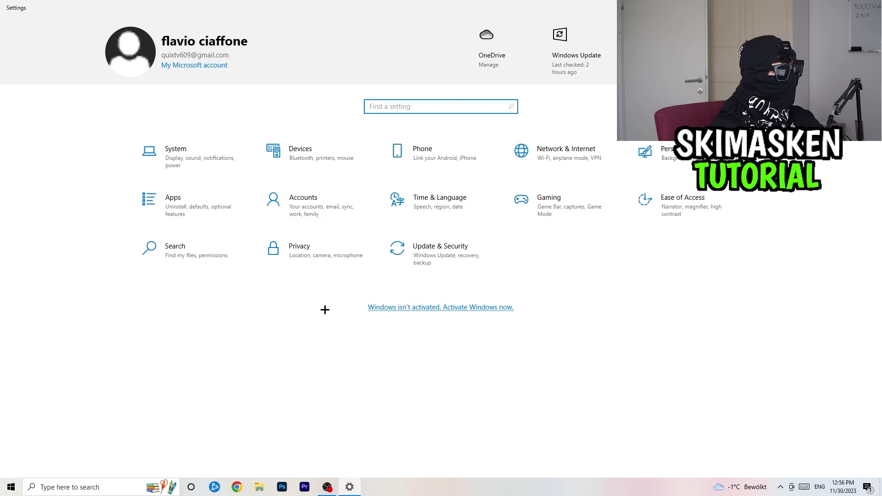
pyautogui.click(528, 200)
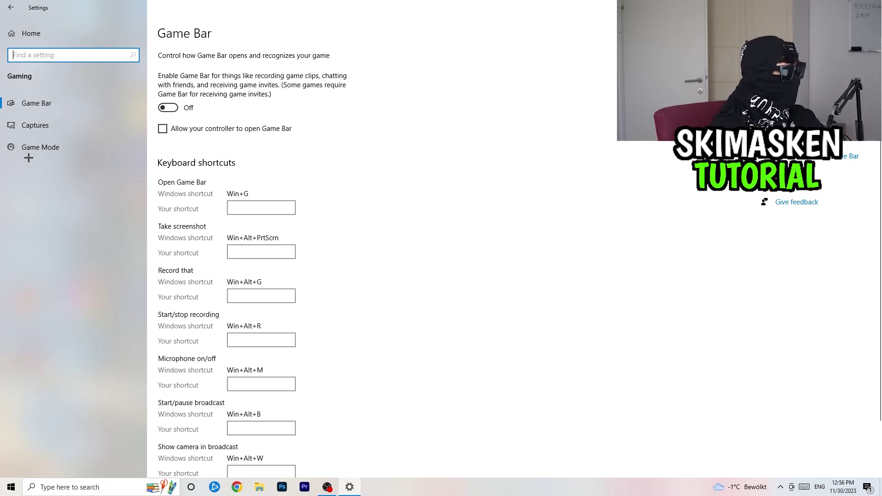
# - Review the background, audio and video recording options under Captures and the Game Mode setting, and return to the Settings home page
pyautogui.click(16, 130)
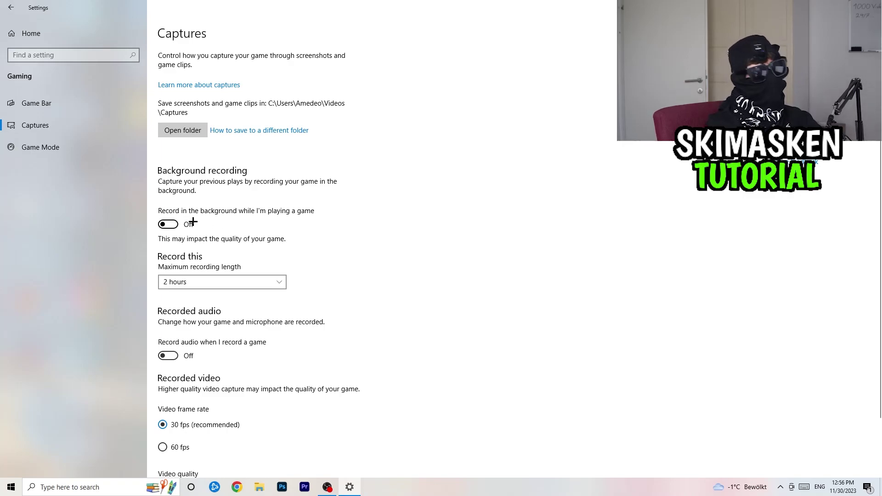
pyautogui.scroll(-3, 193, 364)
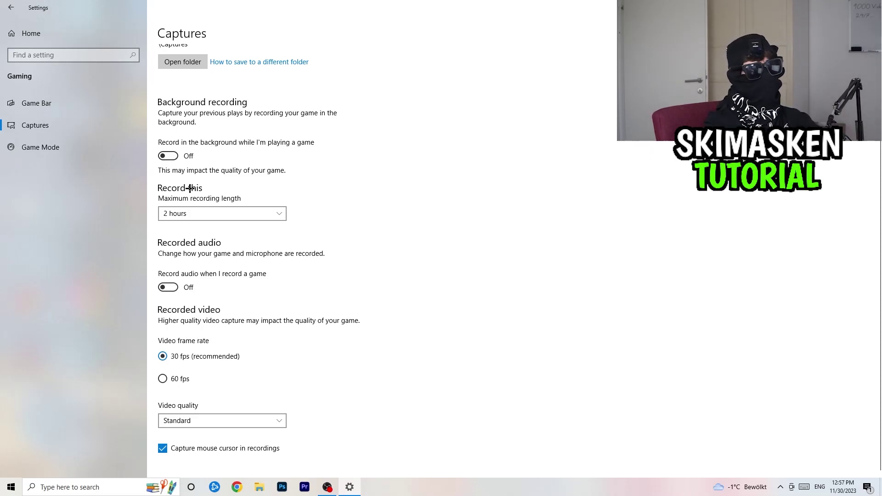
pyautogui.click(29, 139)
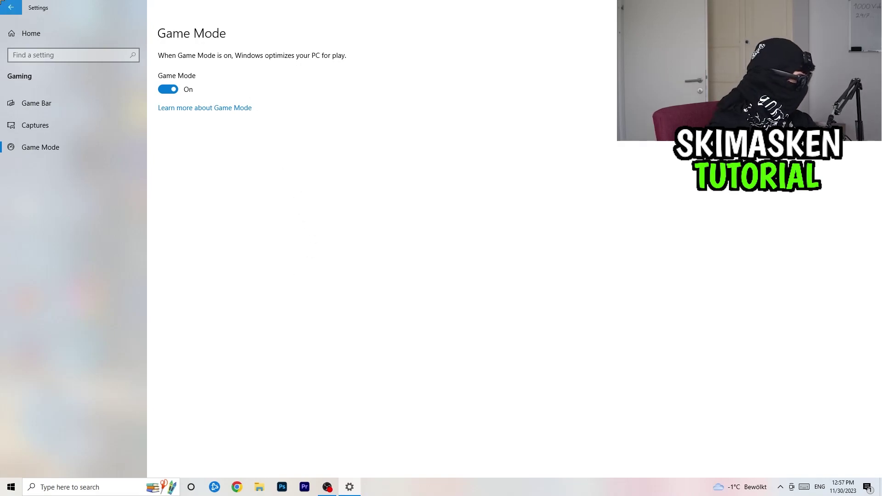
pyautogui.click(4, 4)
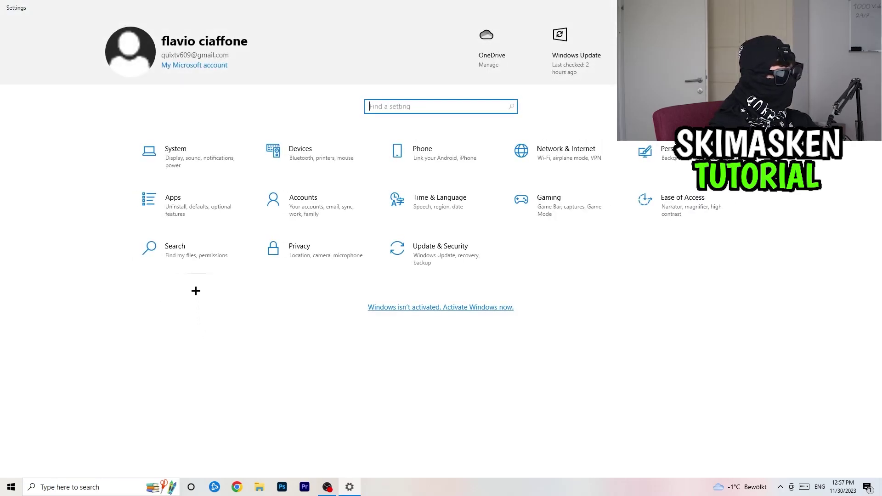
# - Inspect the scaling and resolution choices in the system's display settings without changing them
pyautogui.click(176, 163)
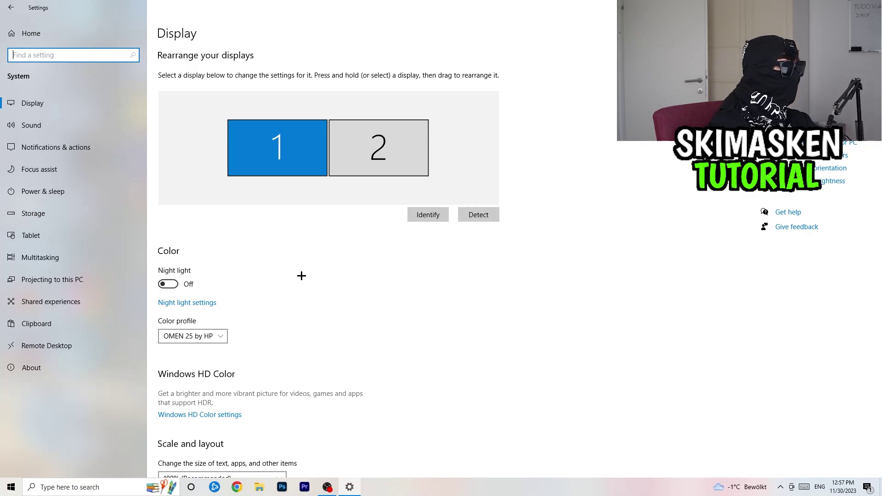
pyautogui.scroll(-5, 367, 156)
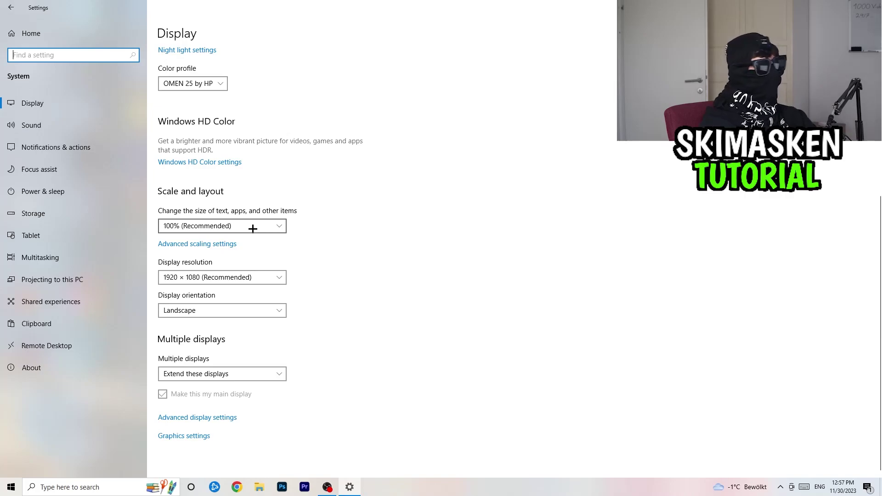
pyautogui.click(253, 228)
pyautogui.click(478, 281)
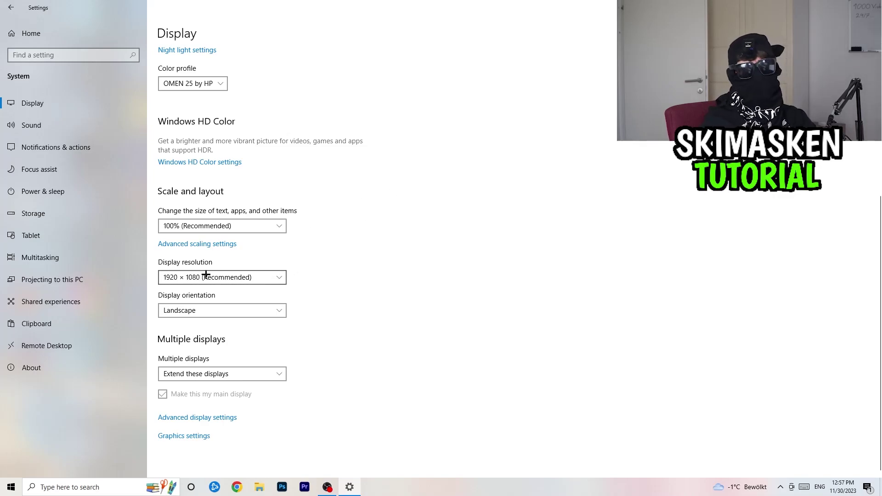
pyautogui.click(248, 278)
pyautogui.click(427, 229)
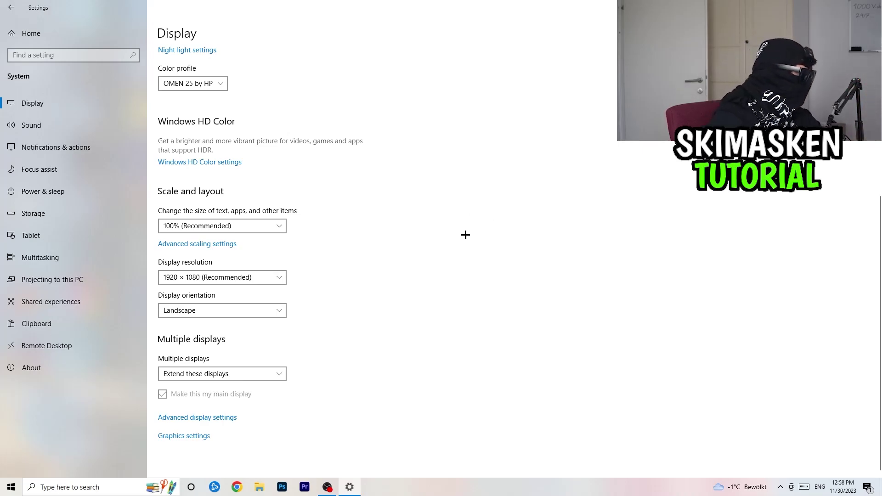
# - Review the preferred and additional power plans from the Power & sleep settings, and close Power Options
pyautogui.click(50, 192)
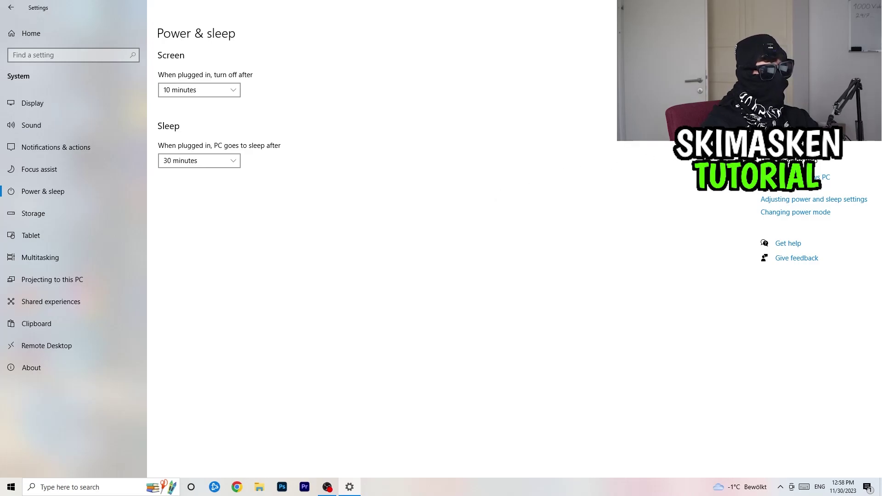
pyautogui.click(790, 138)
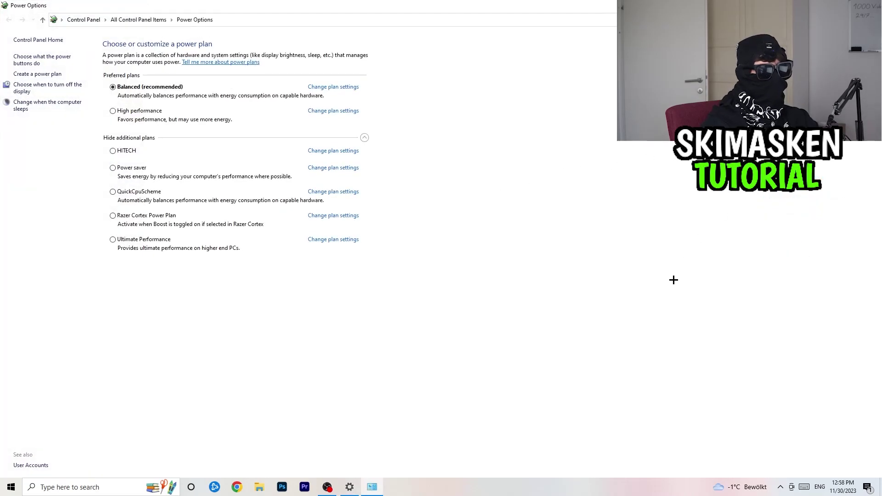
pyautogui.click(364, 138)
pyautogui.click(365, 138)
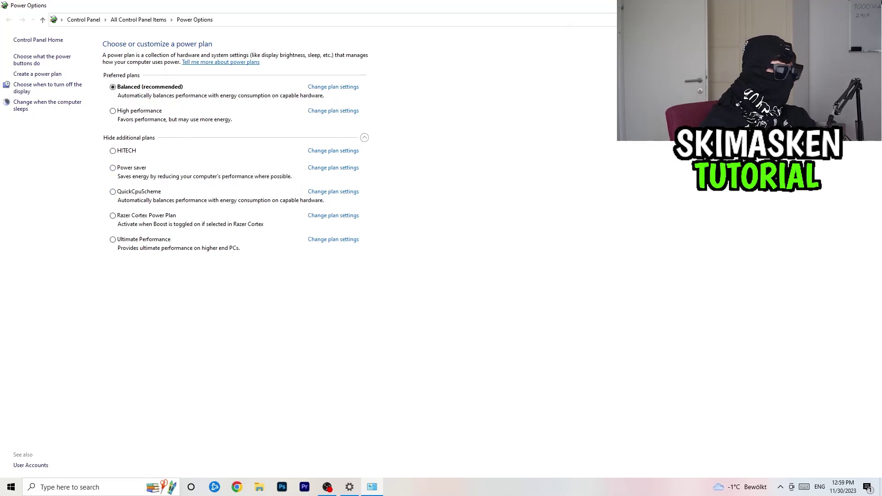
pyautogui.click(872, 5)
# - Review the Storage Sense configuration, including the deletion periods for recycle bin and Downloads files
pyautogui.click(138, 217)
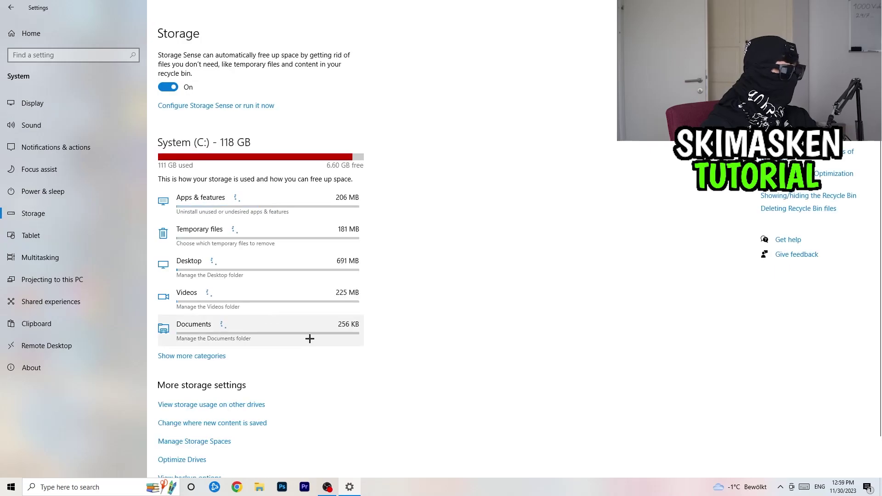
pyautogui.click(225, 109)
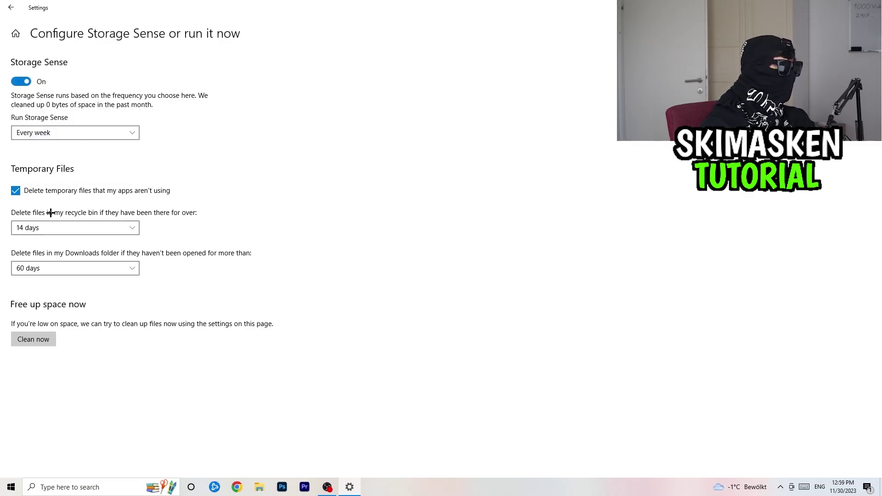
pyautogui.click(80, 229)
pyautogui.click(478, 147)
pyautogui.click(115, 274)
pyautogui.click(335, 215)
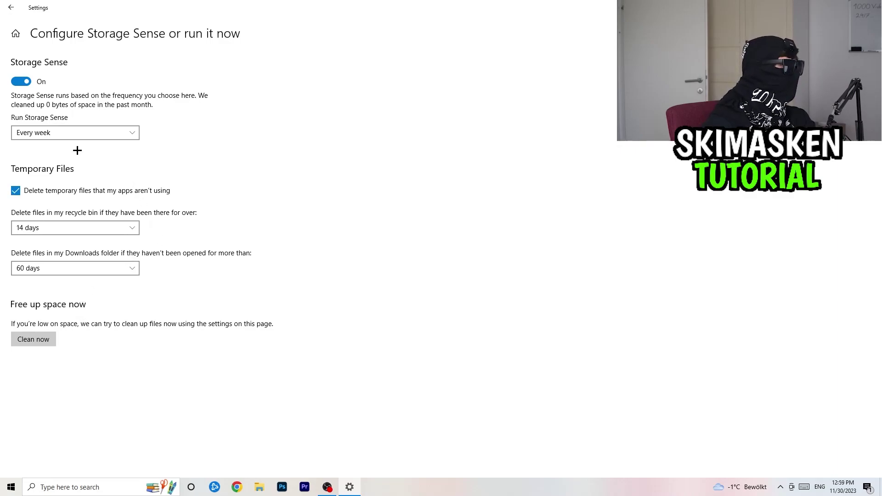
# - Leave the storage settings, check the Windows Update page and close Settings
pyautogui.click(11, 8)
pyautogui.click(11, 8)
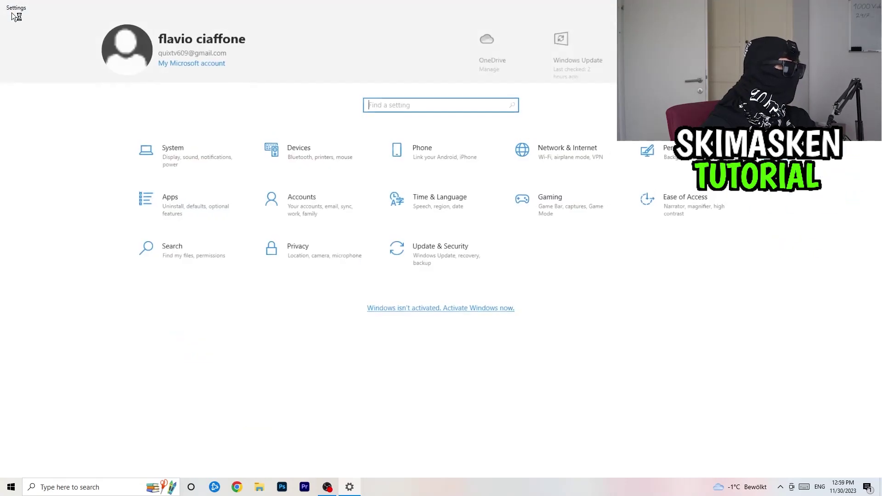
pyautogui.click(410, 244)
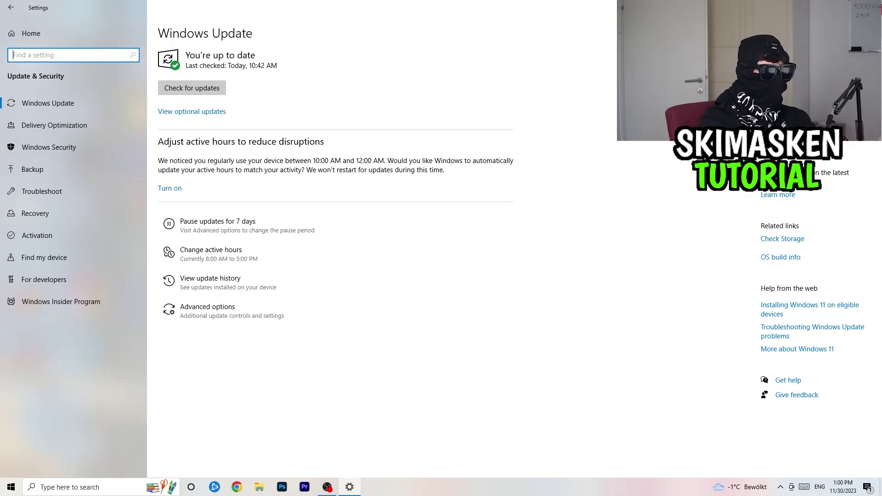
pyautogui.hotkey('alt', 'F4')
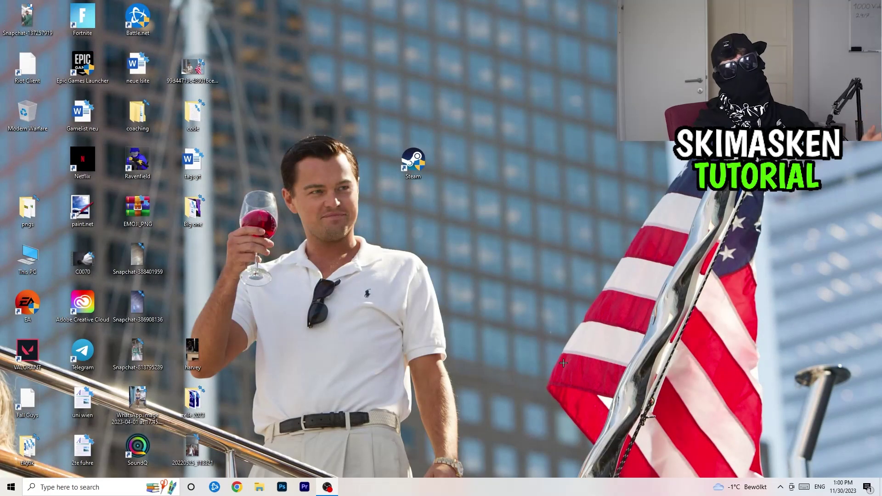